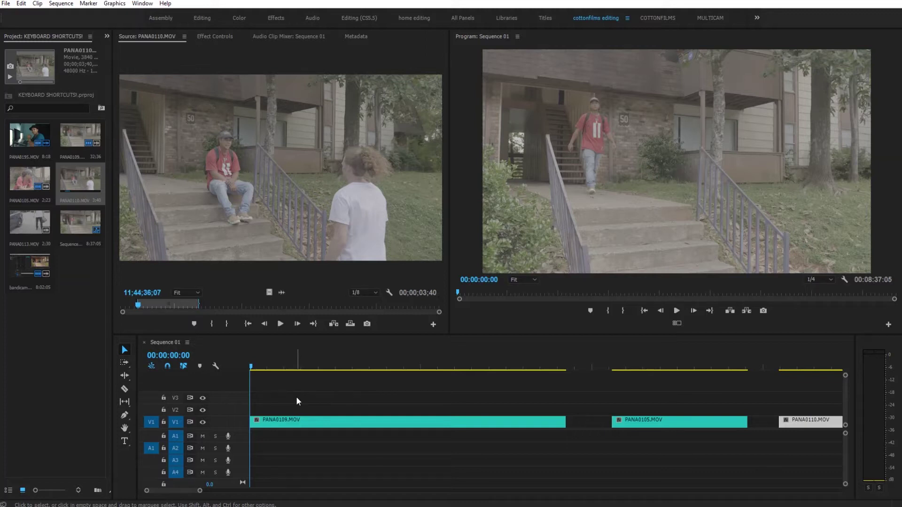
Open Edit > Keyboard Shortcuts to review the shortcut assignments
click(23, 6)
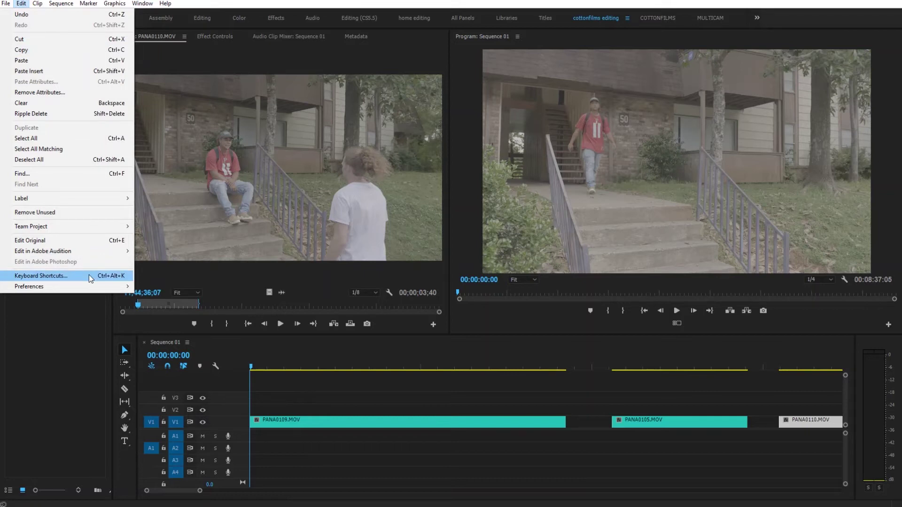
click(89, 275)
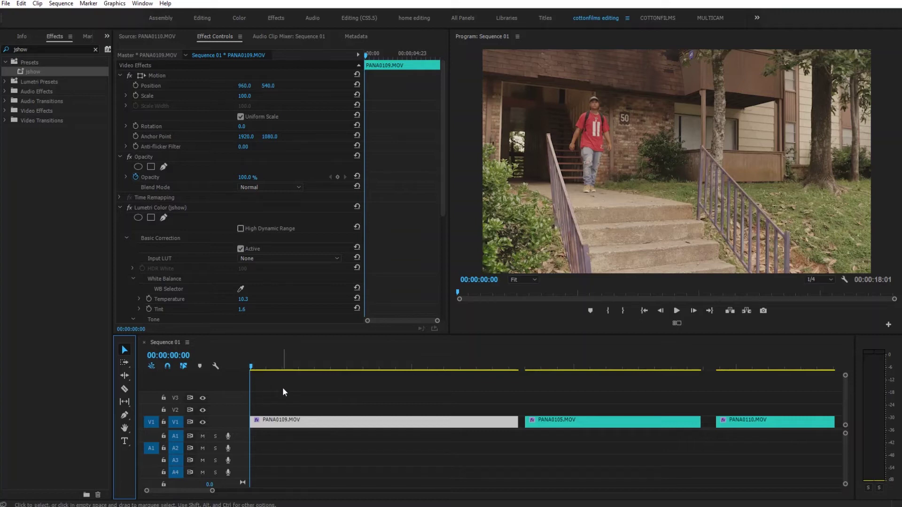
click(124, 389)
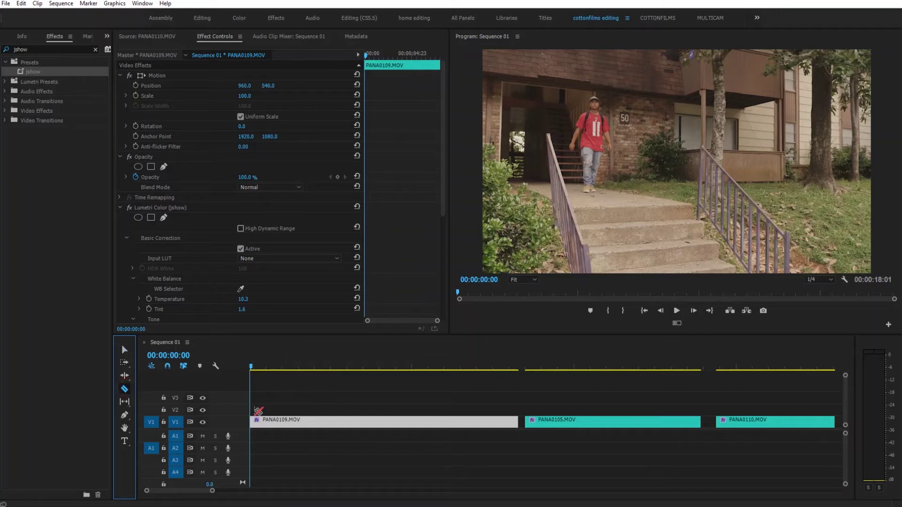
click(267, 420)
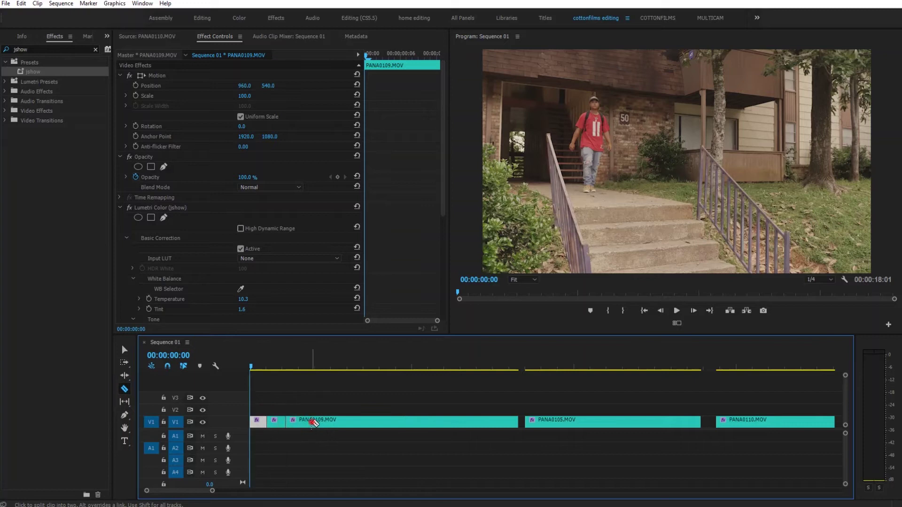
click(311, 420)
click(346, 421)
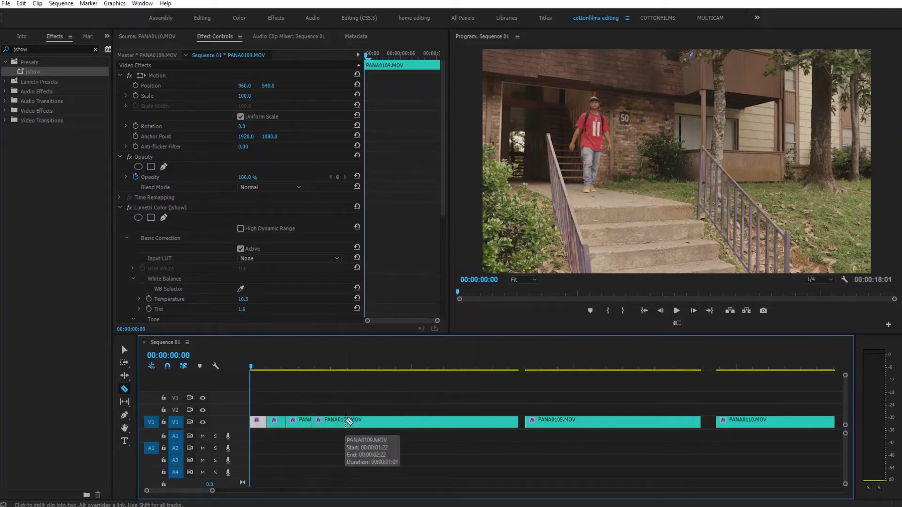
key(ctrl+z)
click(124, 350)
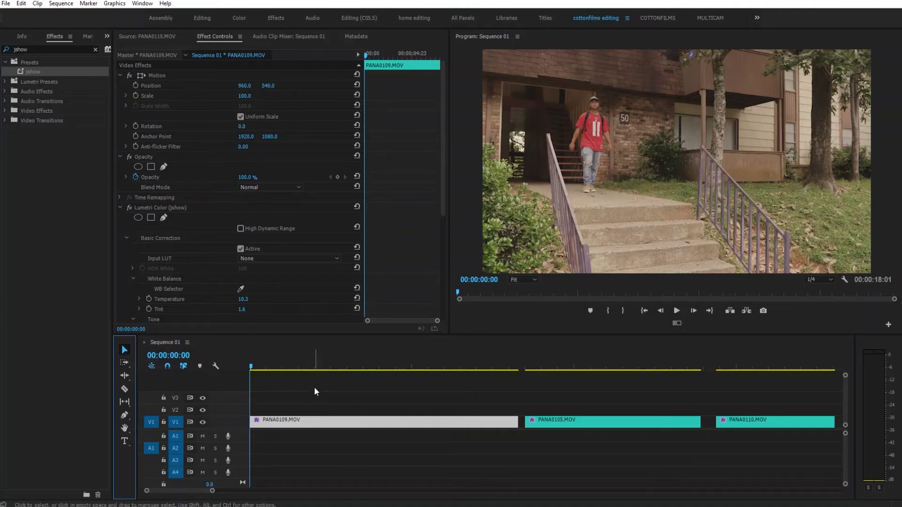
click(303, 416)
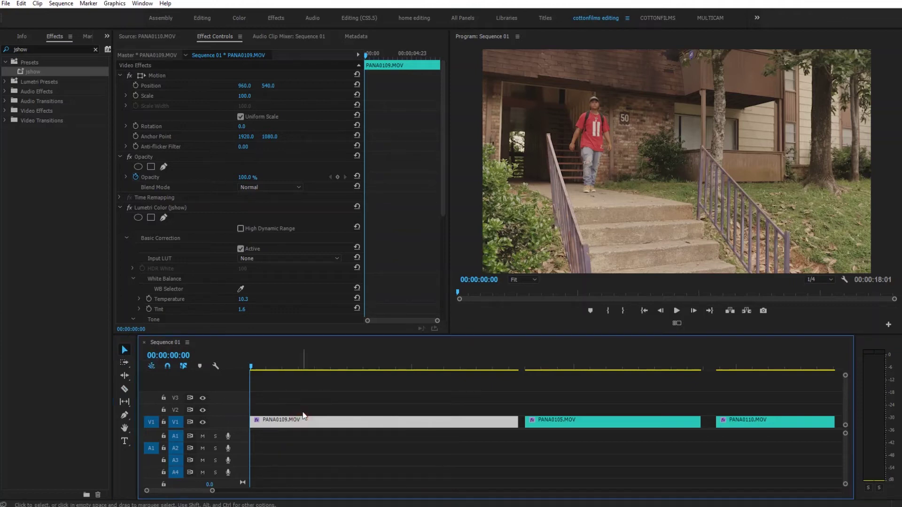
key(space)
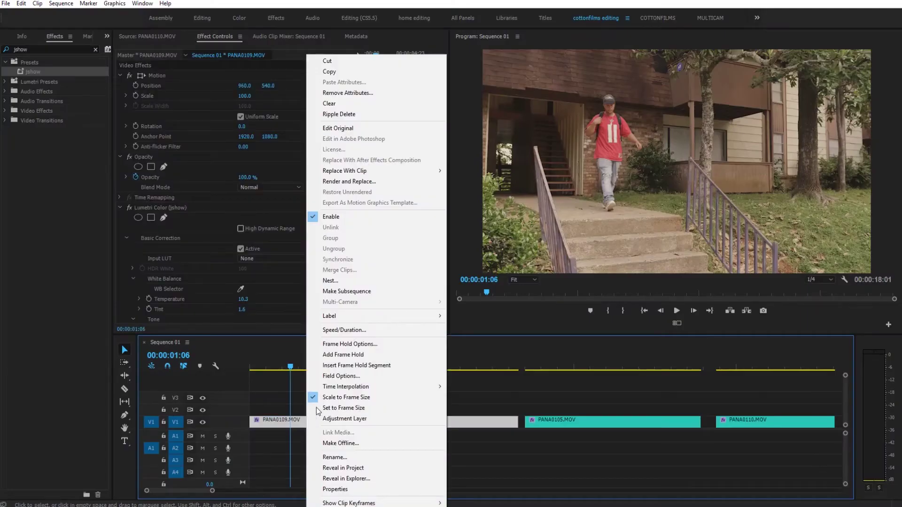
Speed PANA0109 up to 500% in Speed/Duration (Ctrl+R) and play it from the start
click(352, 332)
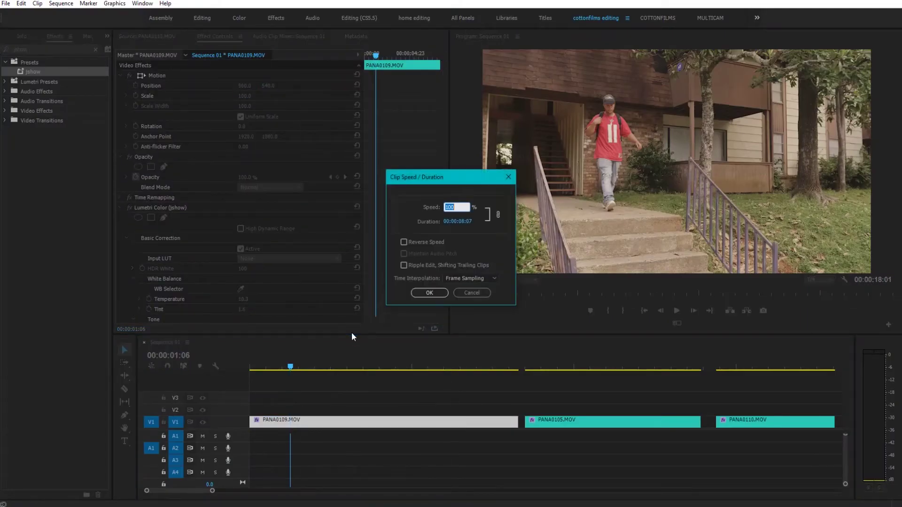
click(470, 291)
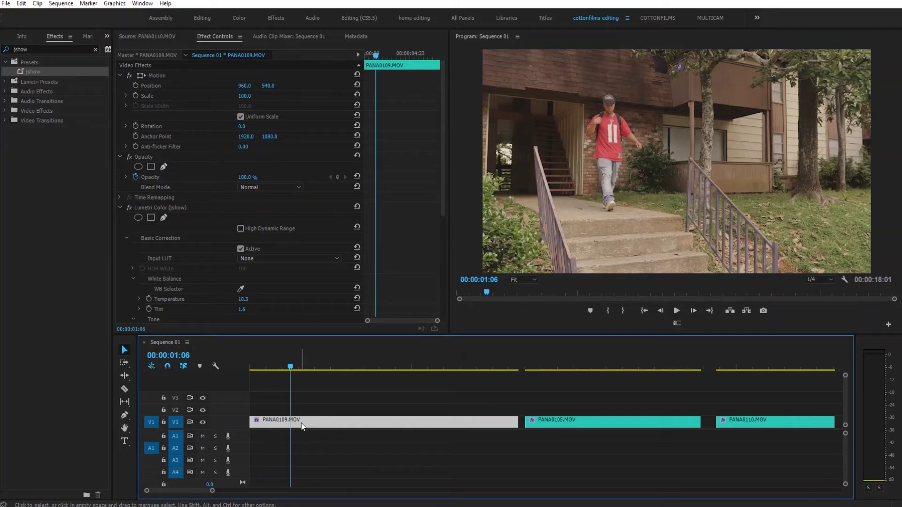
key(ctrl+r)
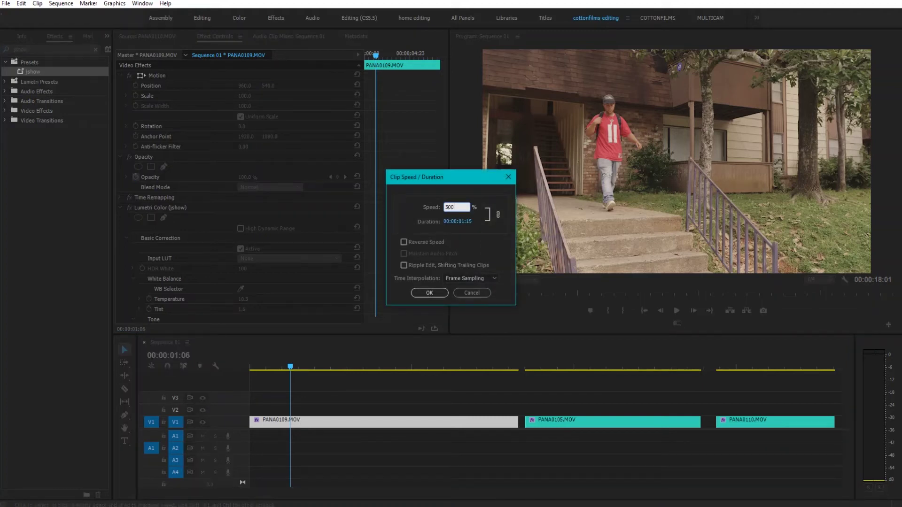
click(429, 292)
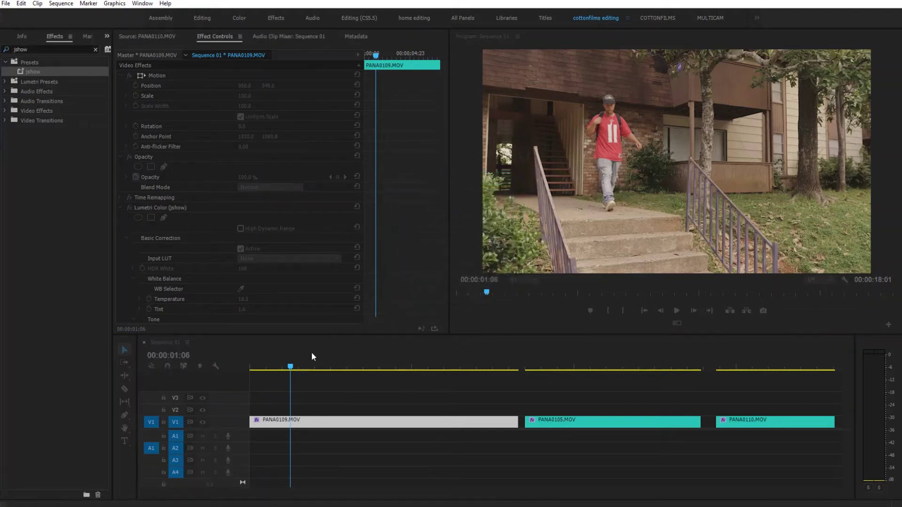
key(Home)
key(space)
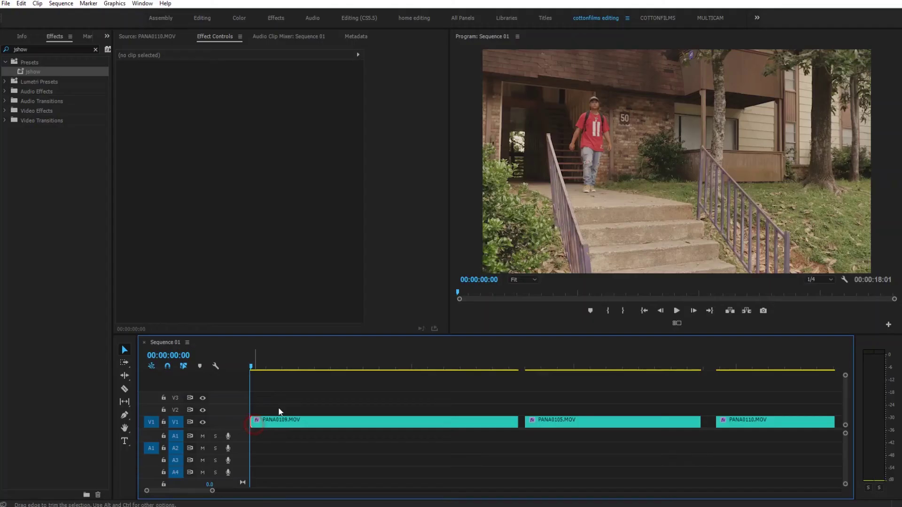
Add a cross dissolve to PANA0109's start with Ctrl+D, preview it, then delete it
key(ctrl+d)
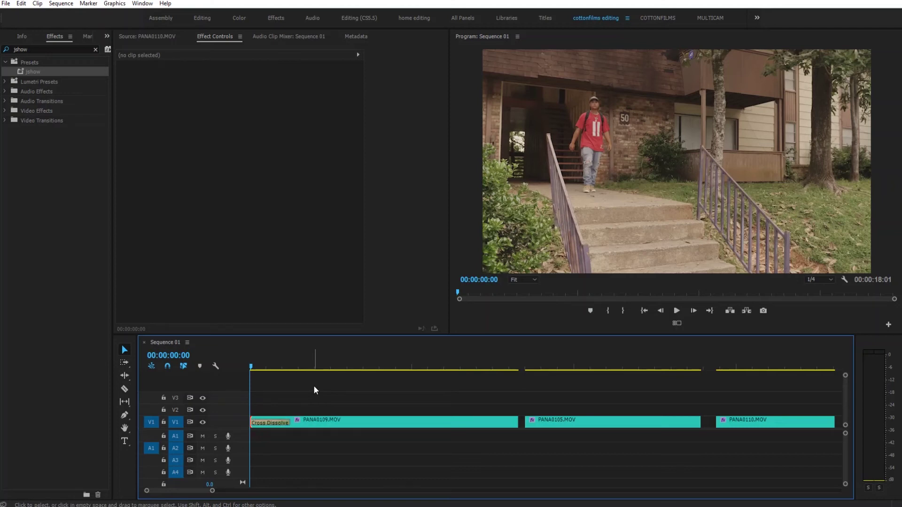
key(space)
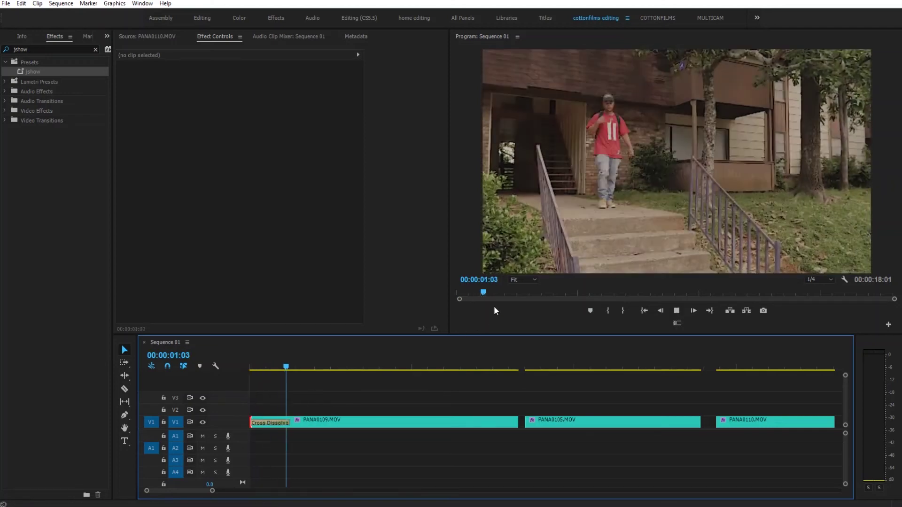
key(space)
click(273, 423)
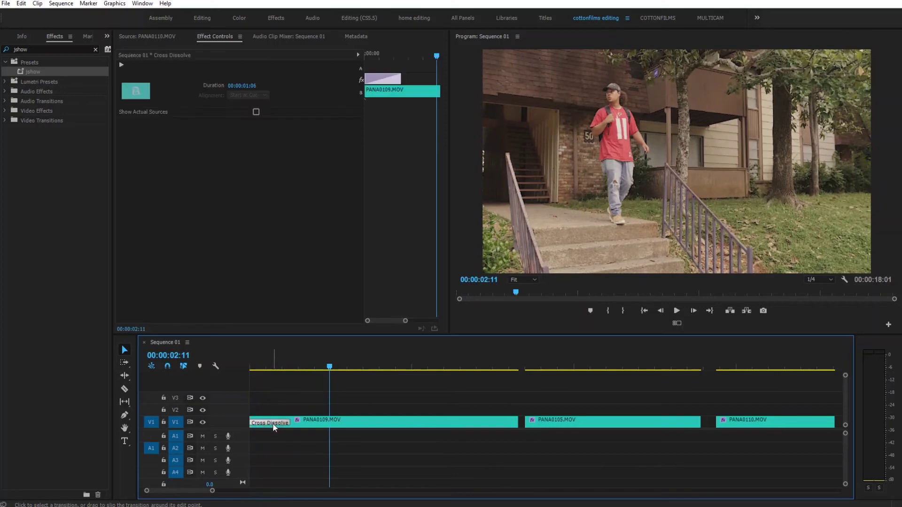
key(Delete)
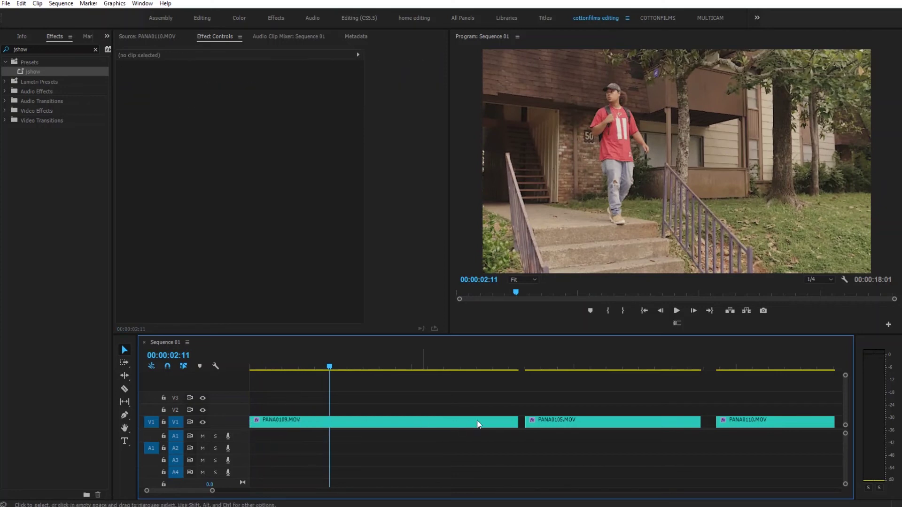
Butt PANA0105 against PANA0109, add a cross dissolve at their cut, and play through it
drag(546, 422, 537, 422)
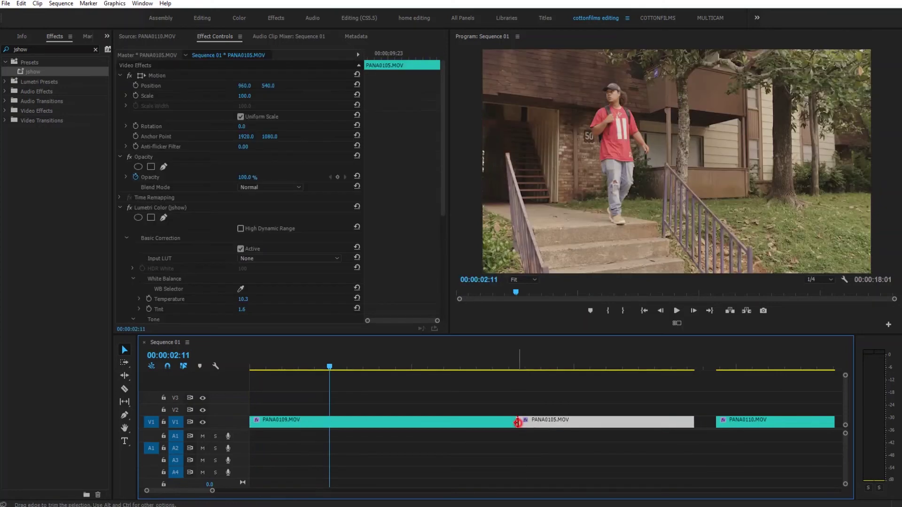
click(581, 440)
key(ctrl+d)
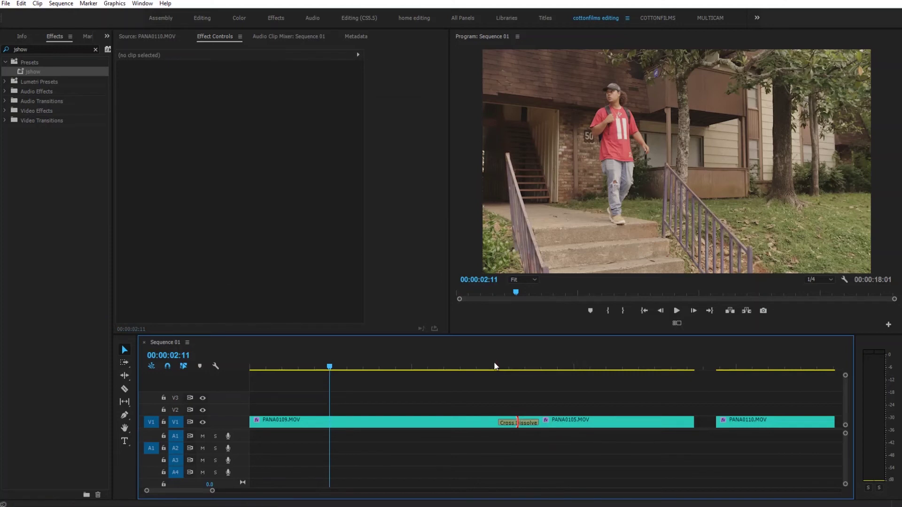
click(495, 366)
key(space)
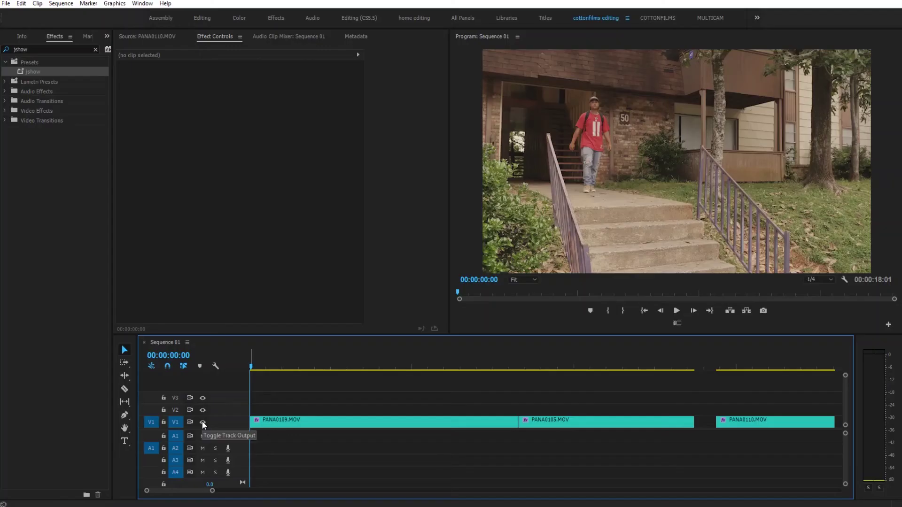
Hide track V1's video output with its eye icon
click(203, 422)
Restore V1's output, then toggle PANA0109 disabled and enabled via its context menu and Shift+E
click(202, 422)
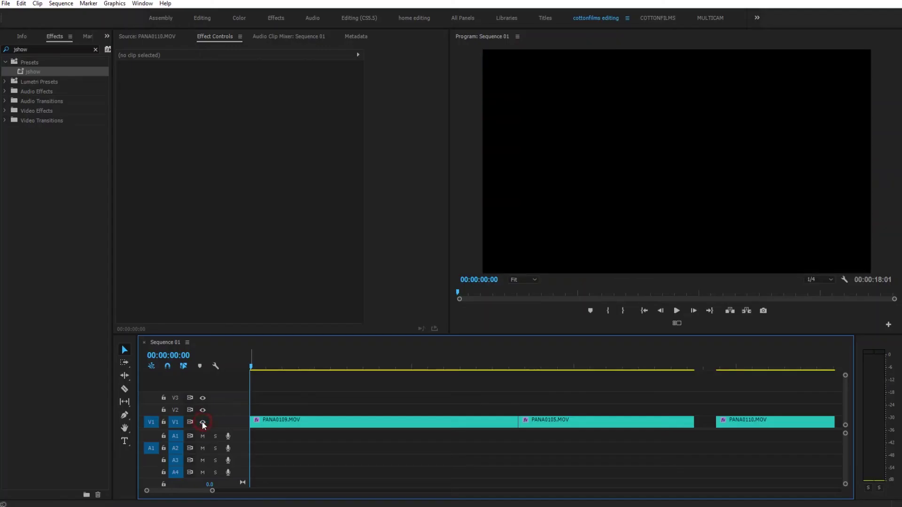
right_click(284, 419)
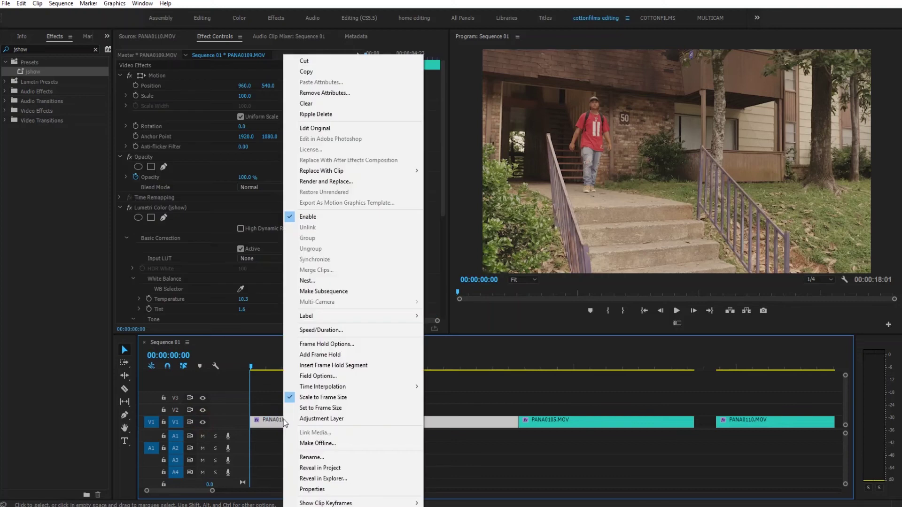
click(324, 216)
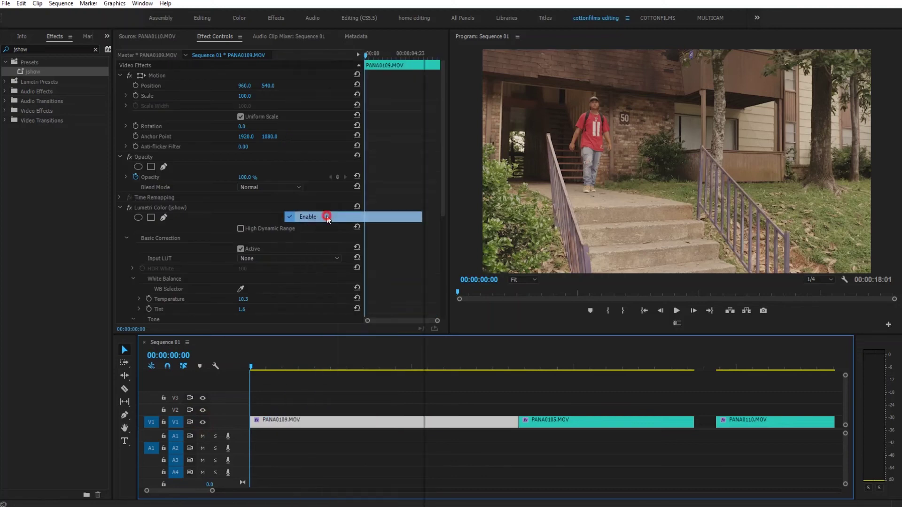
right_click(283, 425)
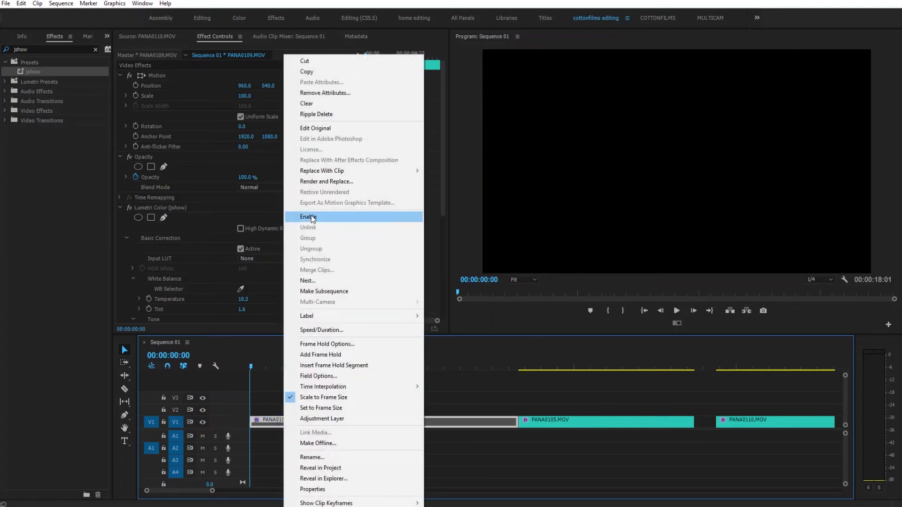
click(311, 216)
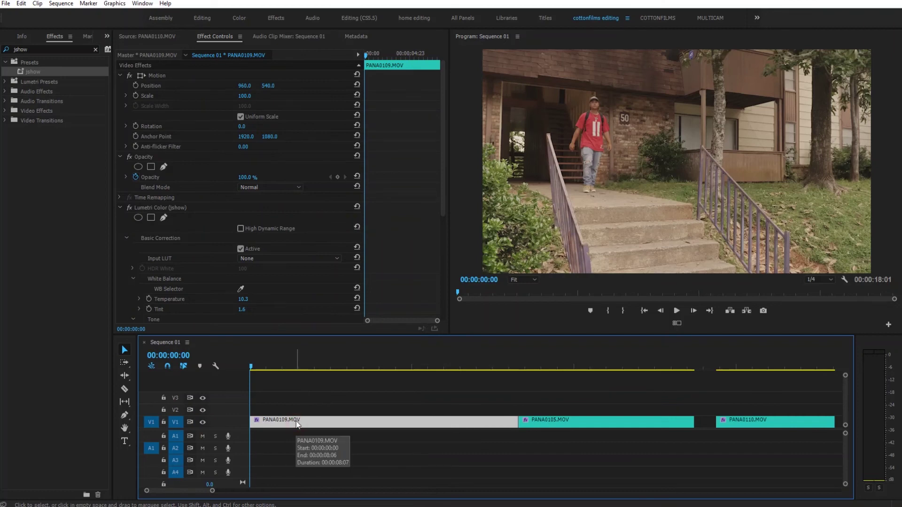
key(shift+e)
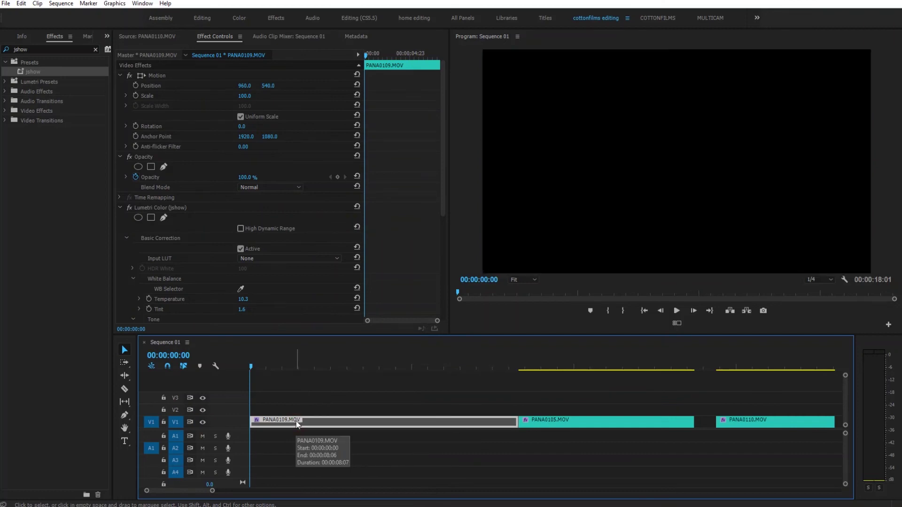
key(shift+e)
key(shift+e)
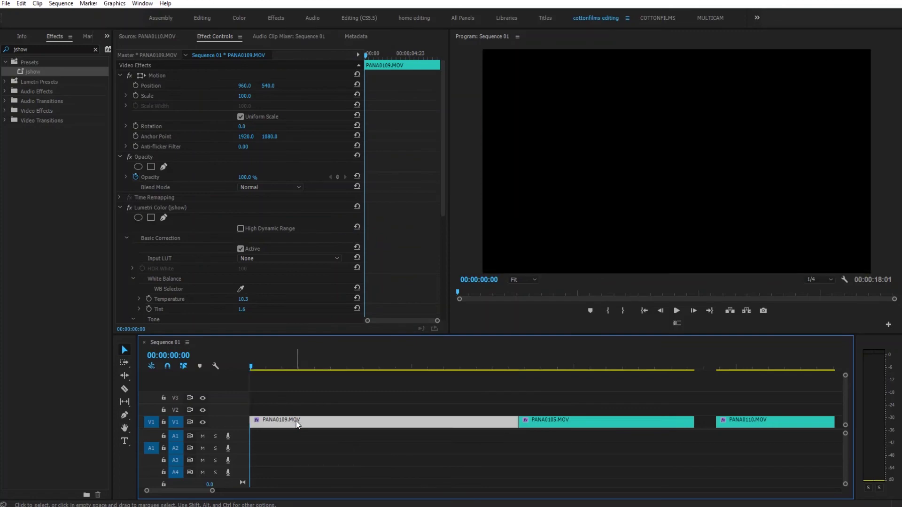